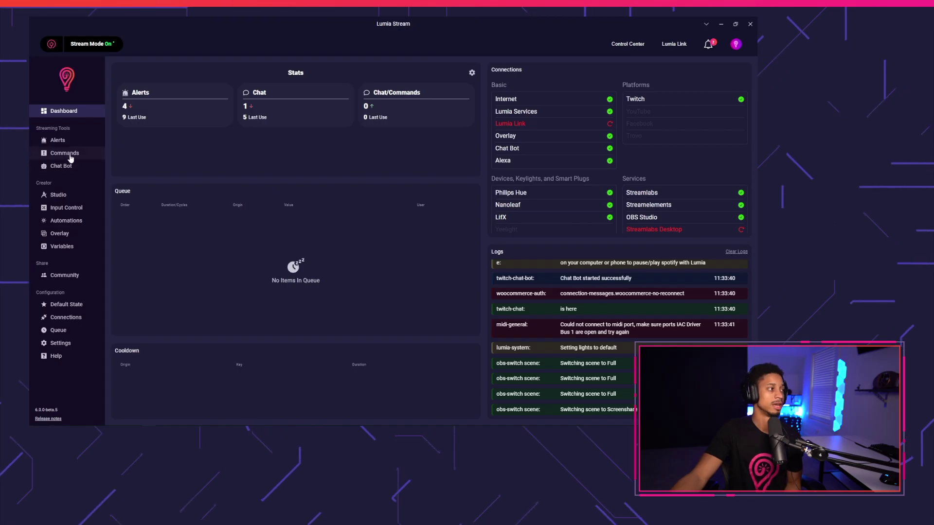
Step: In the chat commands' Cooldown Settings, toggle Global Cooldowns off and back on, keeping 25.5 sec
left_click(70, 156)
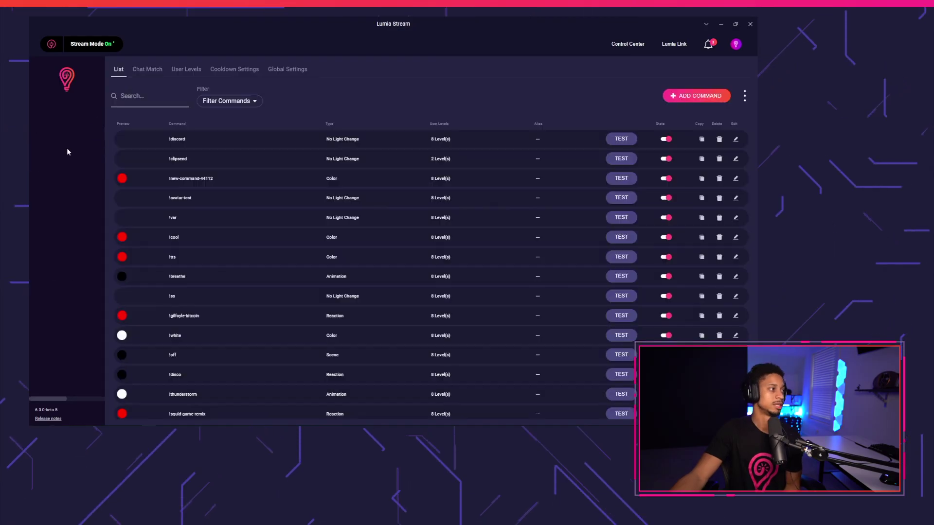
left_click(247, 72)
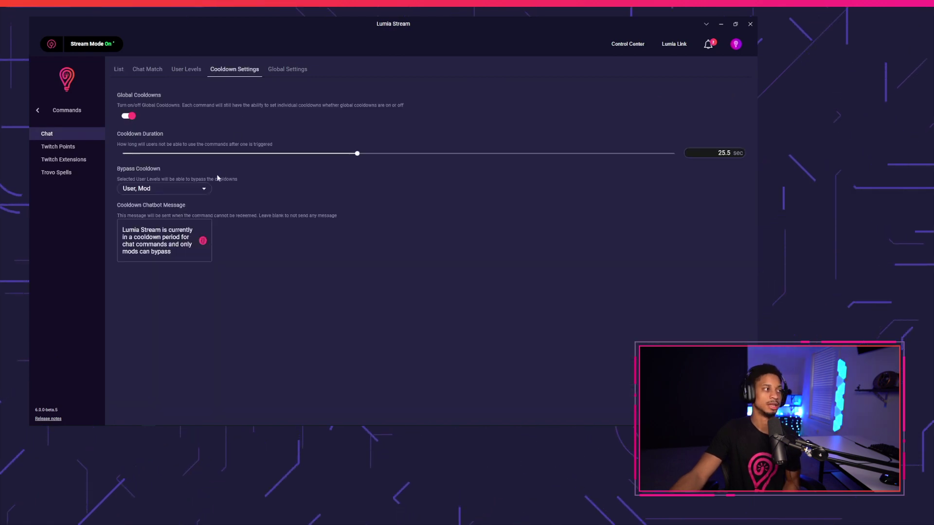
left_click(122, 118)
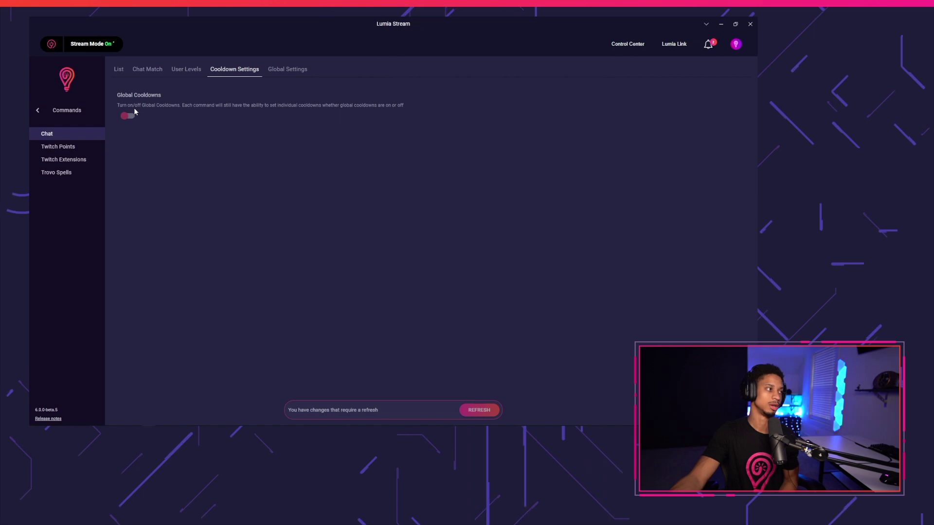
left_click(132, 115)
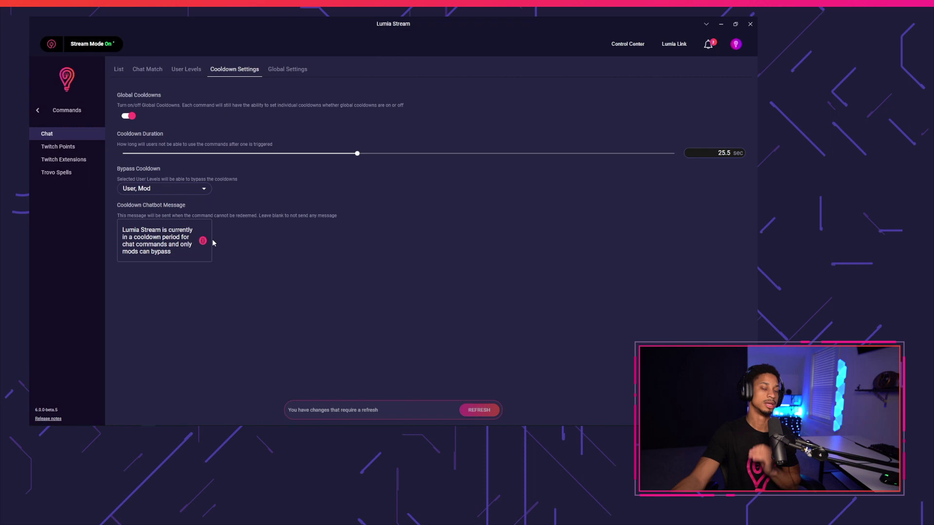
Step: Check the Twitch Points cooldown settings, leaving Global Cooldowns off
left_click(77, 148)
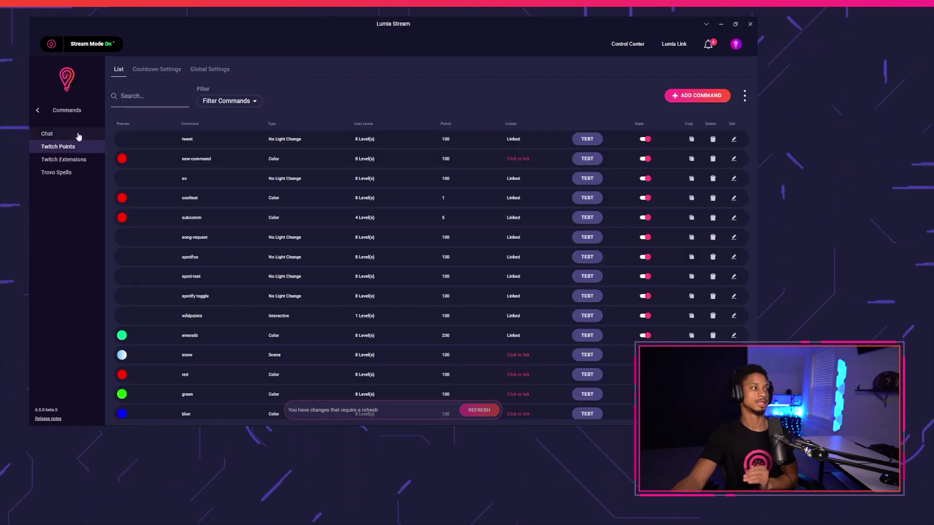
left_click(159, 71)
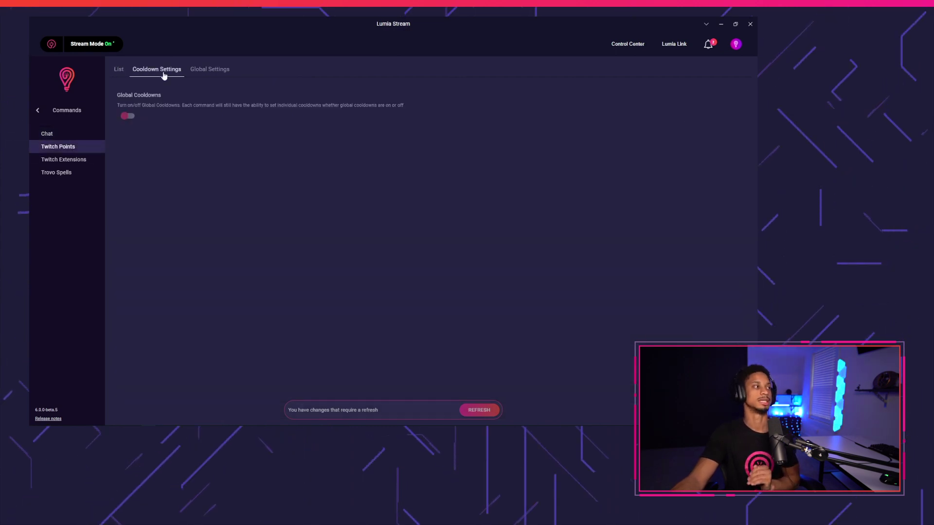
left_click(127, 115)
left_click(130, 116)
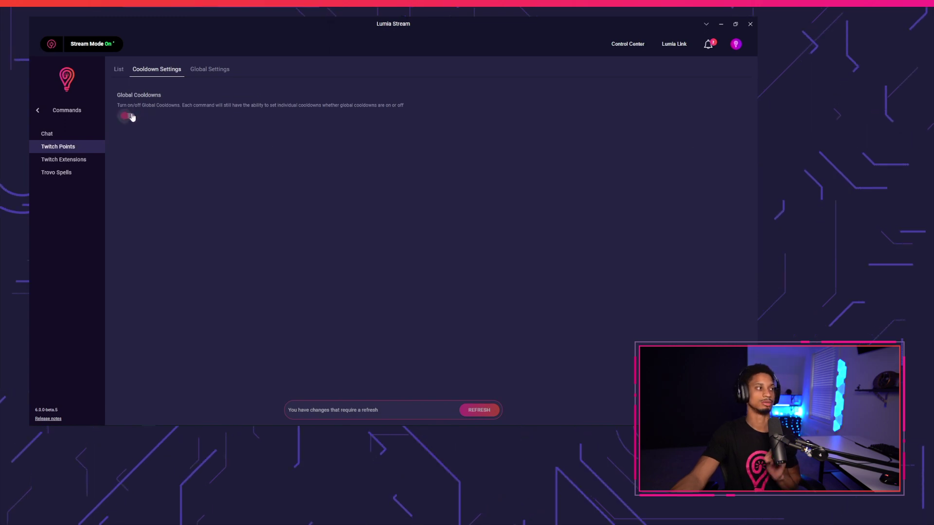
Step: Return to the chat commands and show their command list
left_click(83, 134)
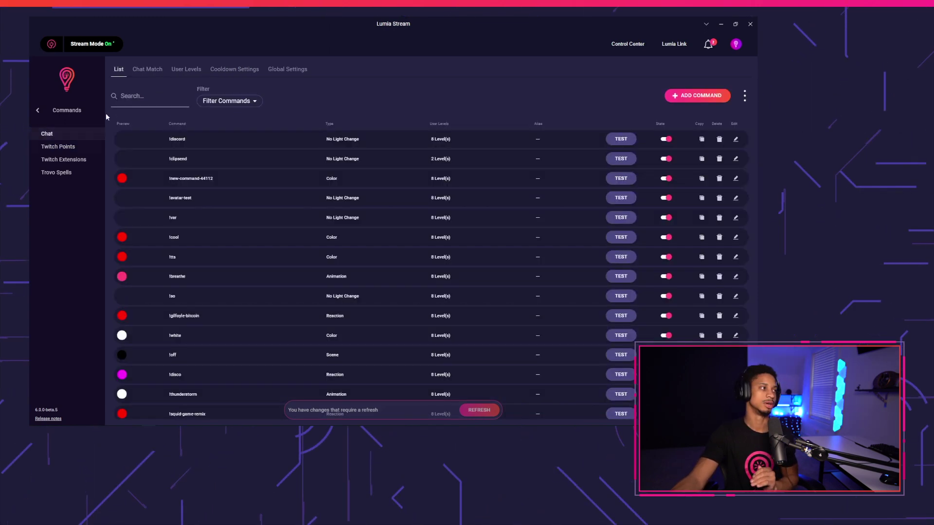
left_click(233, 70)
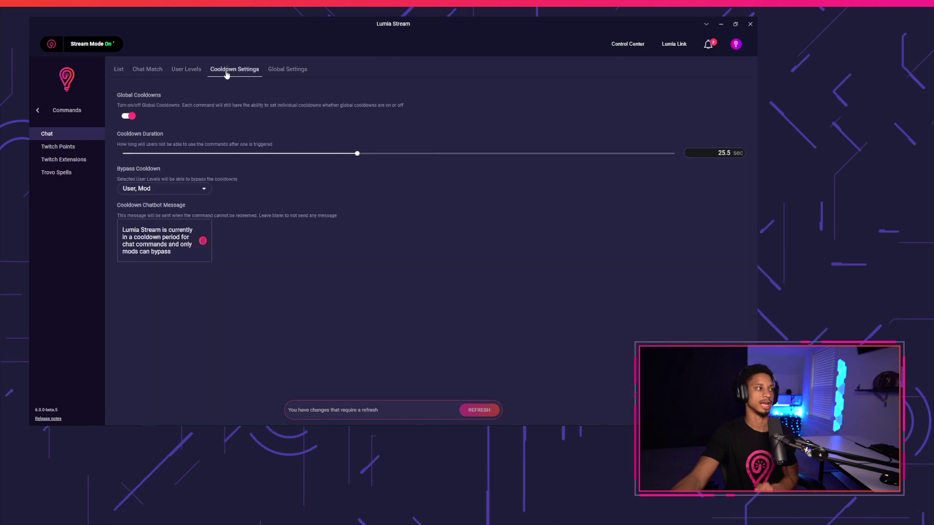
left_click(119, 69)
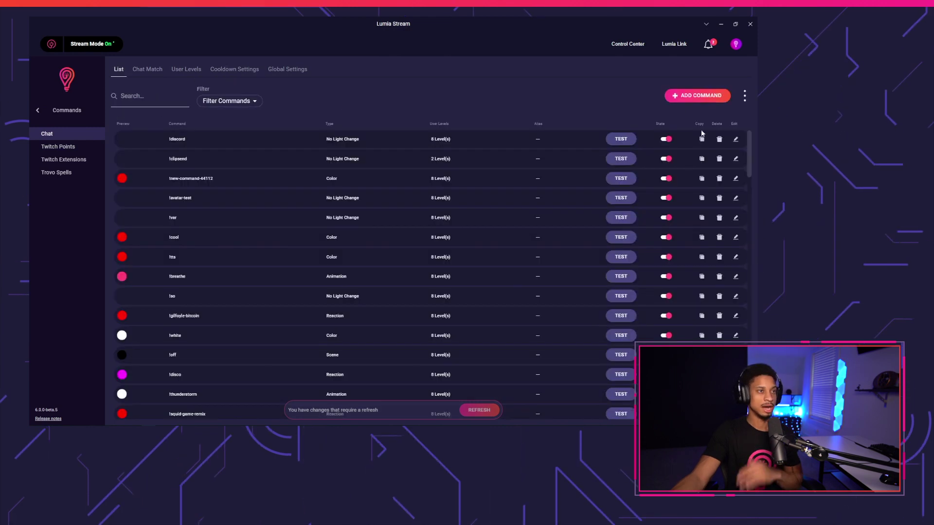
Step: Add a new chat command and show its Cooldown Type choices on the Cooldowns tab
left_click(687, 97)
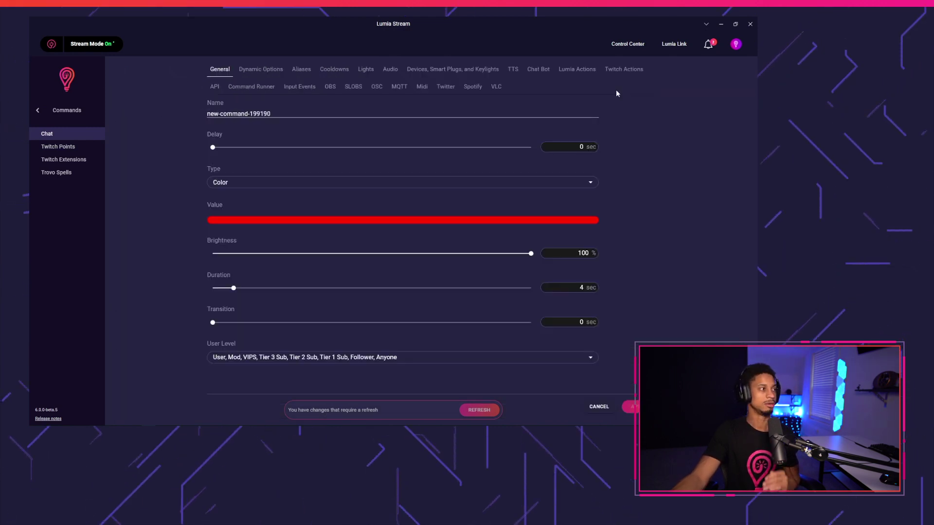
left_click(345, 71)
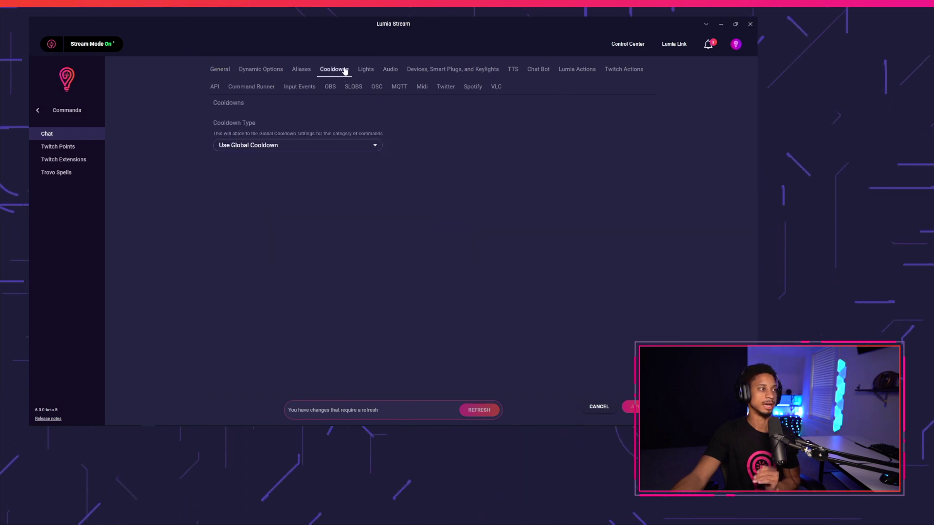
left_click(281, 146)
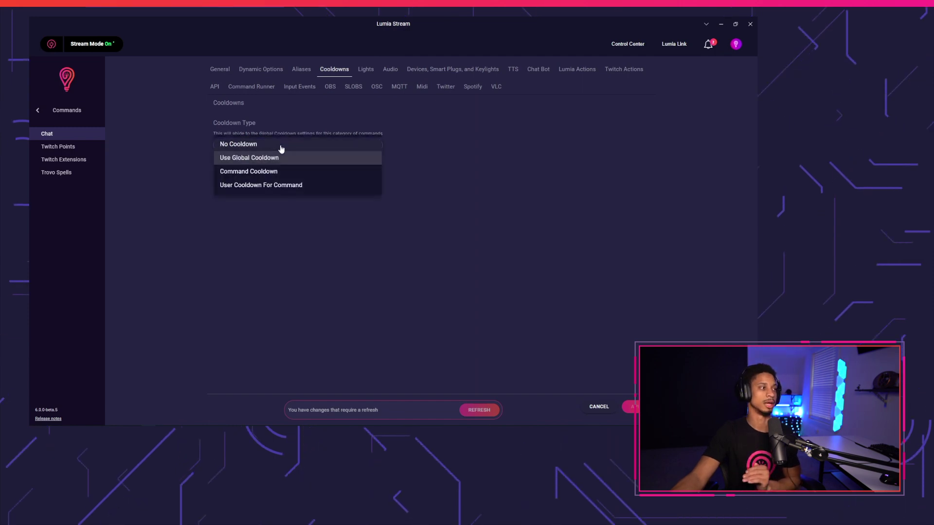
Step: Set a 30-second Command Cooldown with no bypass levels
left_click(257, 177)
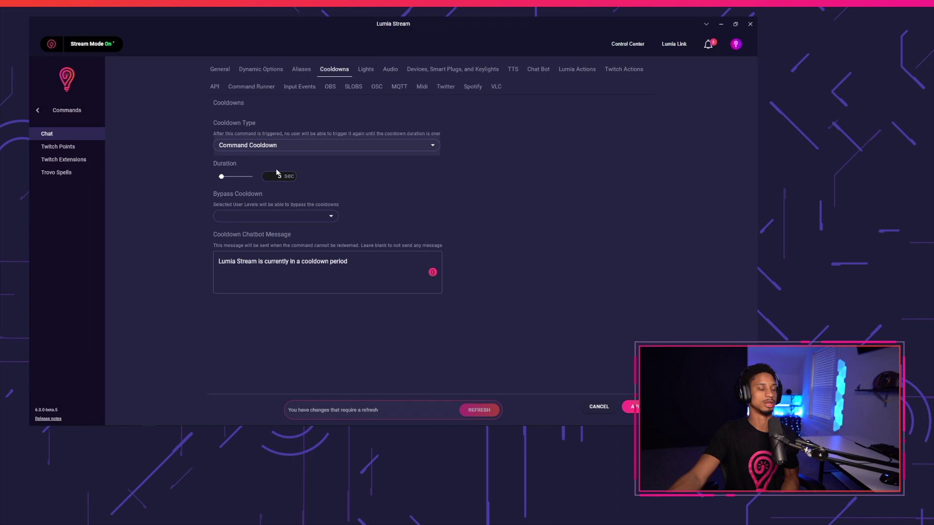
left_click(280, 176)
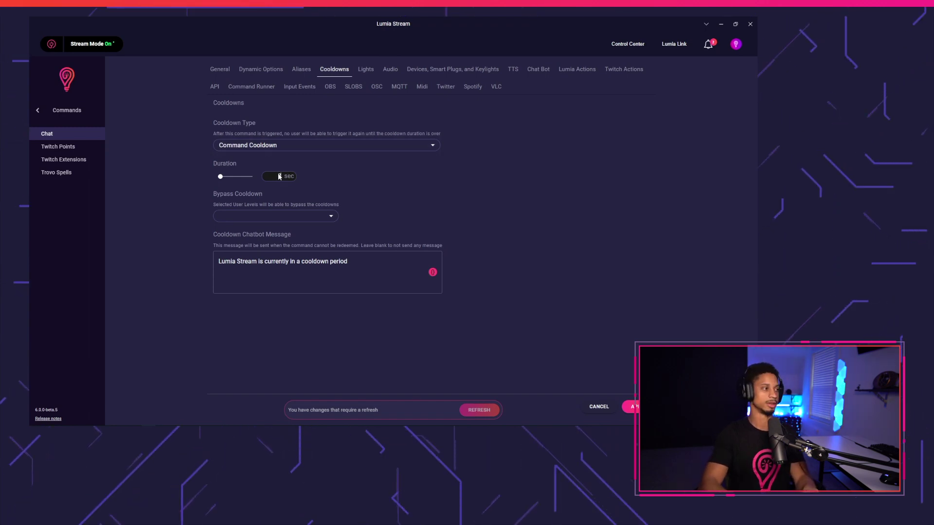
type("30")
left_click(282, 216)
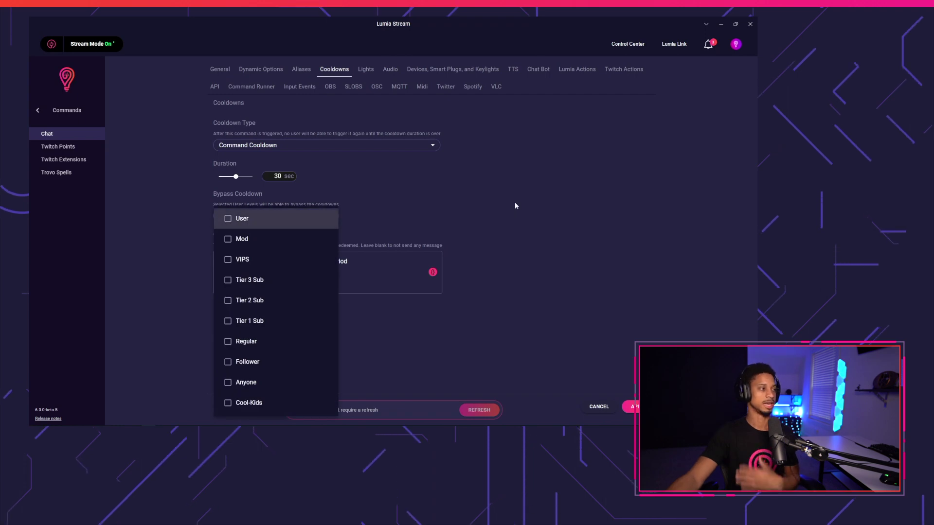
left_click(514, 205)
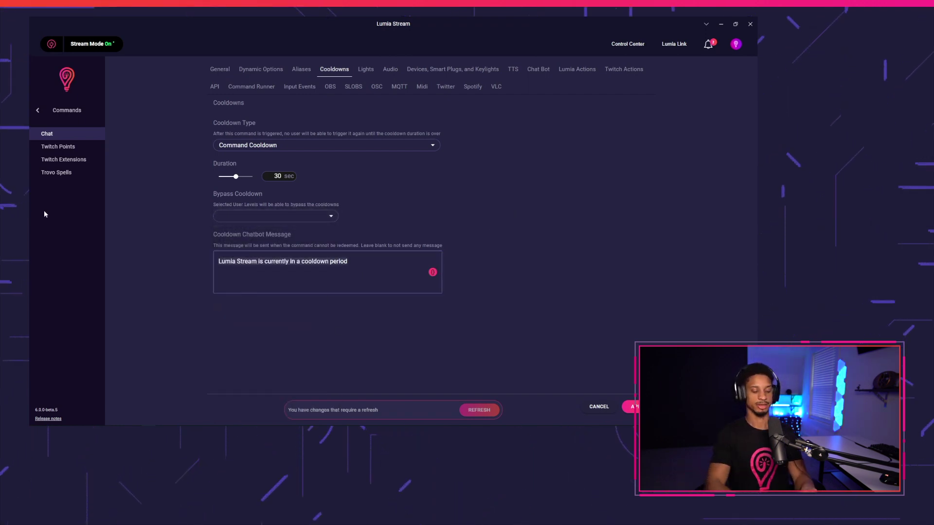
Step: Replace the cooldown chat message, name the command cooltest, and apply it
key("ctrl+a")
type("This co")
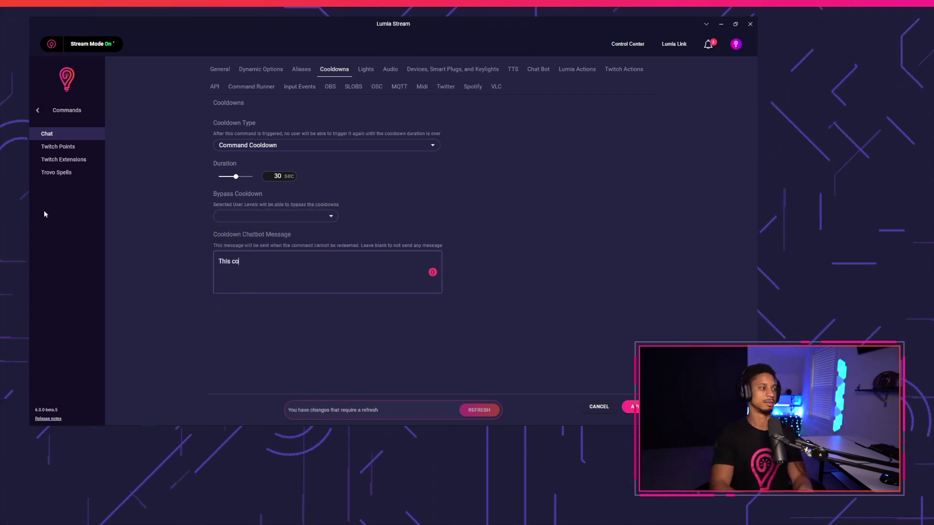
type("mmand is on")
type("c")
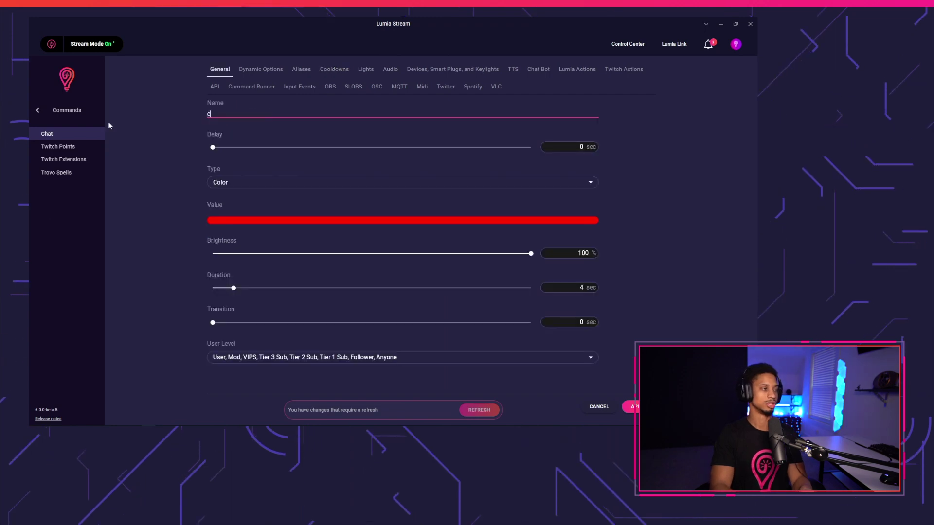
type("ooltest")
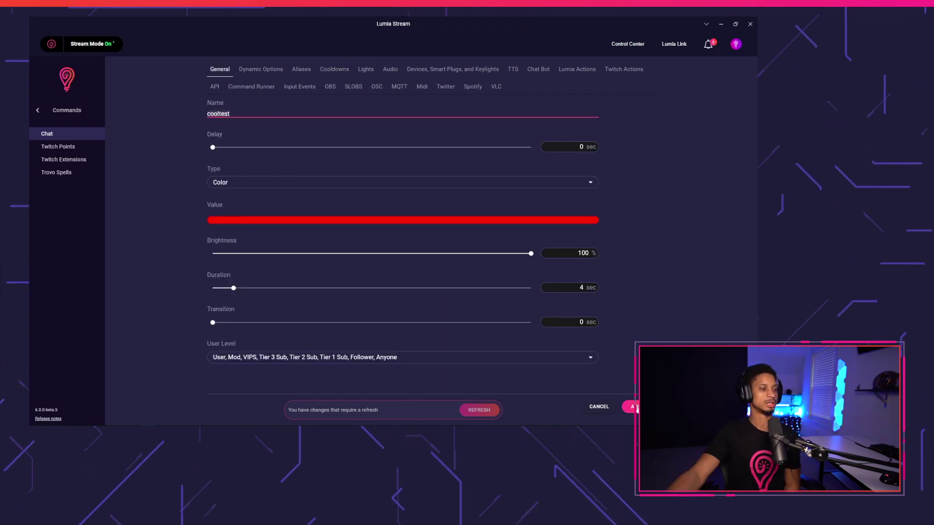
left_click(632, 407)
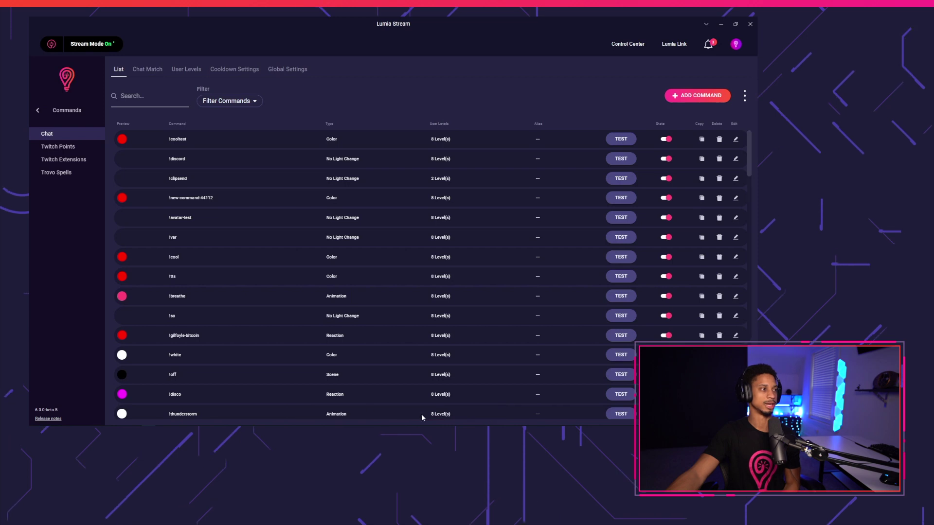
Step: Send !cooltest in Twitch chat to turn the lights red
left_click(65, 421)
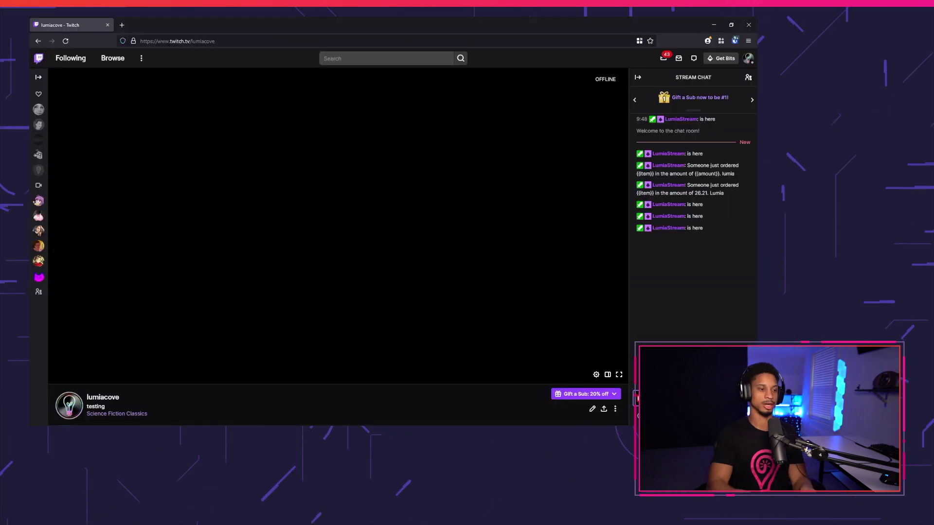
type("!cooltest")
key("Return")
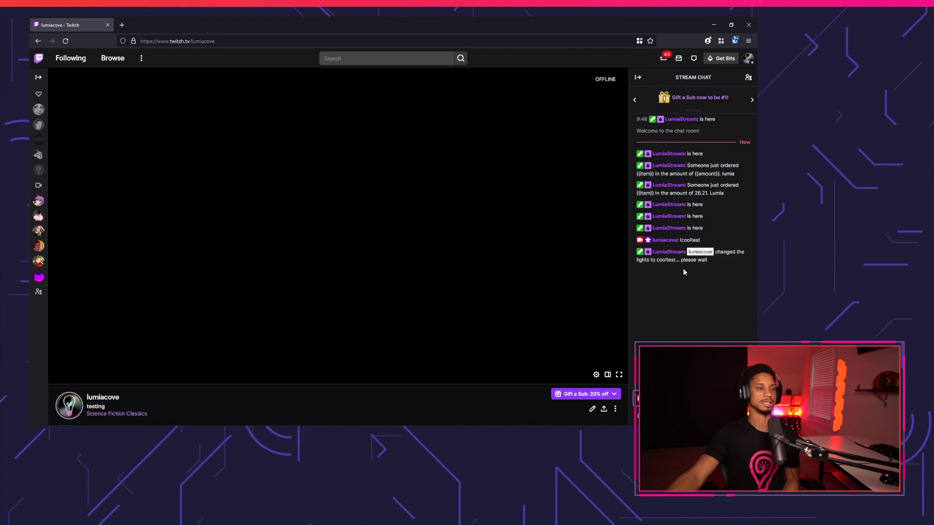
Step: Snap the browser left and send !cooltest again to get the cooldown reply
left_click(731, 25)
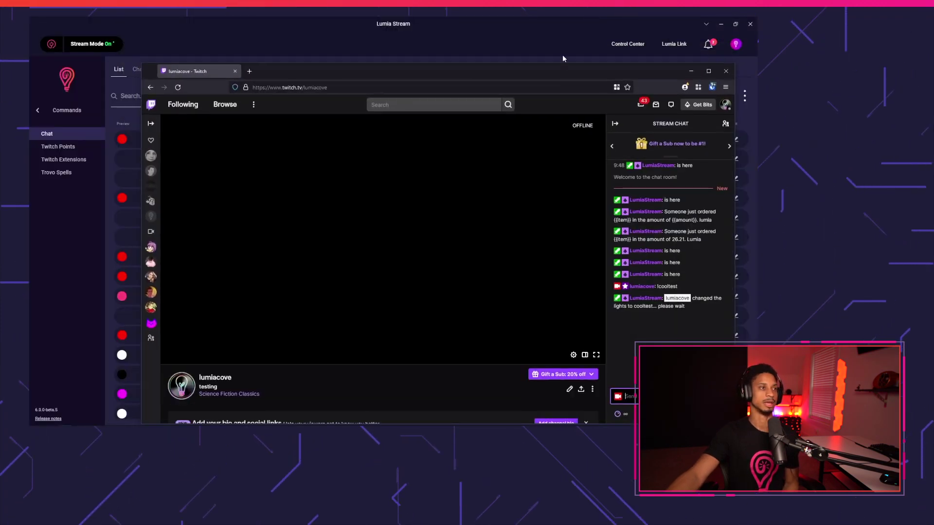
key("super+Left")
type("!coo")
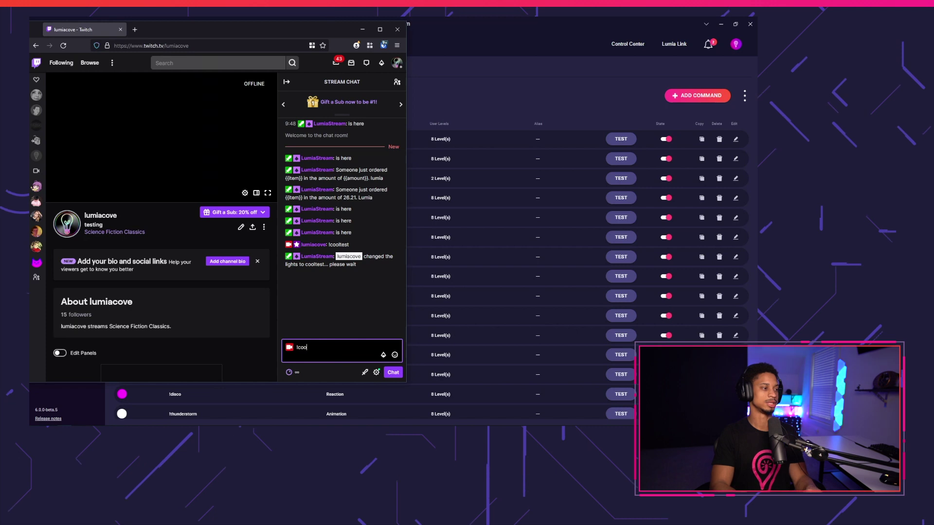
type("ltest")
key("Return")
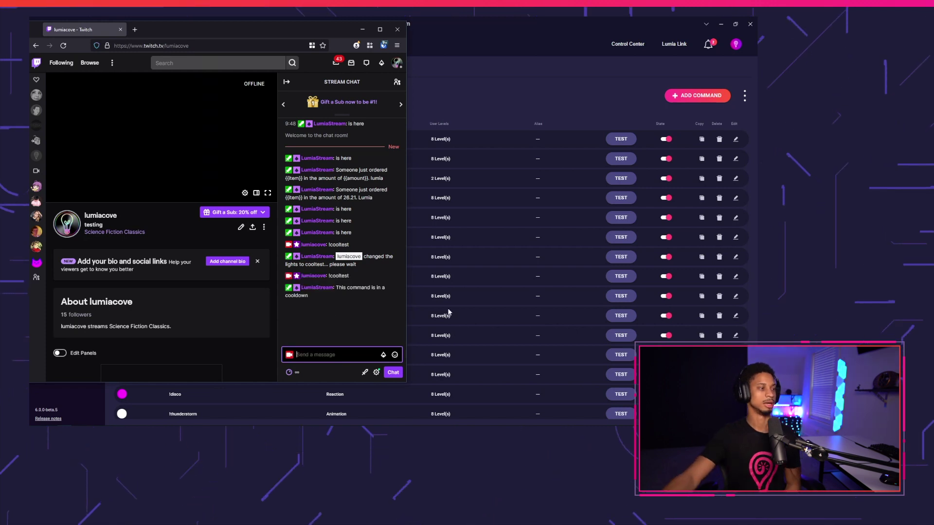
left_click(492, 115)
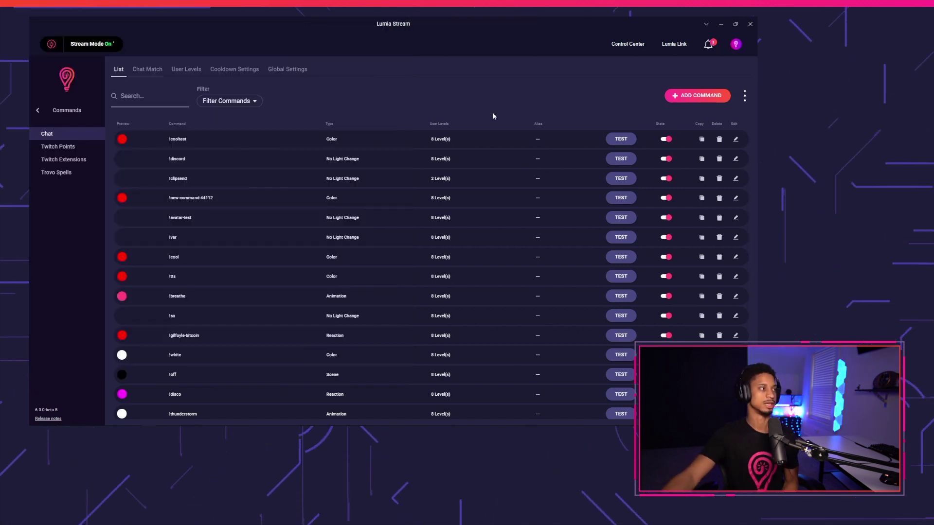
Step: Inspect the cooltest entry in the dashboard's active cooldown table, then return to Twitch chat
left_click(49, 113)
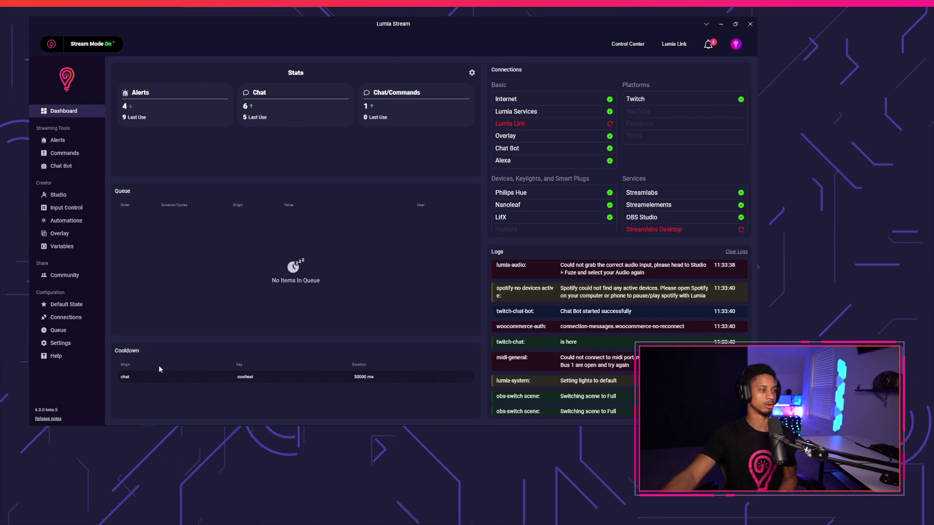
double_click(237, 377)
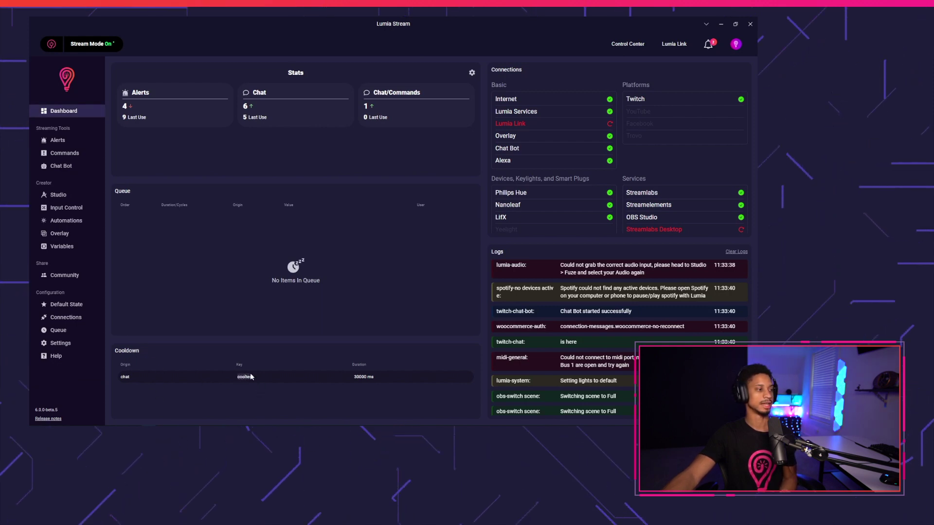
left_click_drag(352, 380, 424, 370)
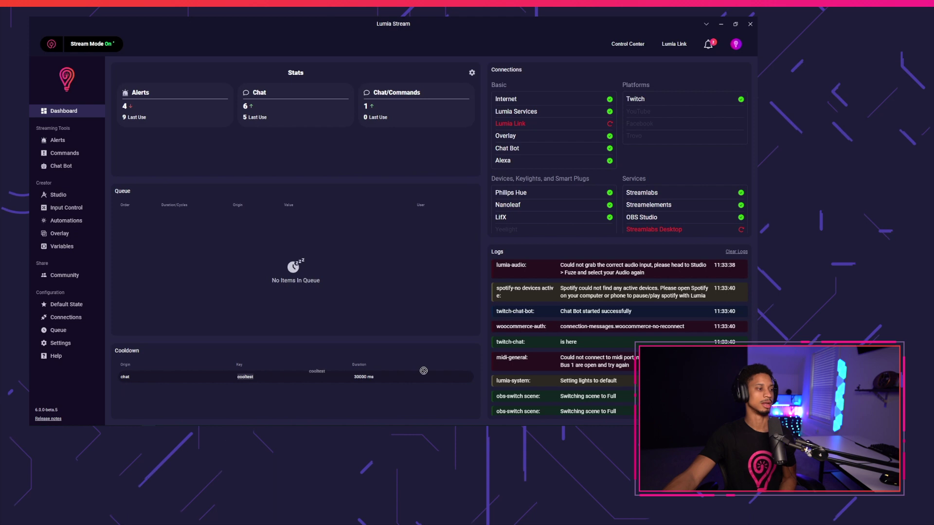
left_click(380, 395)
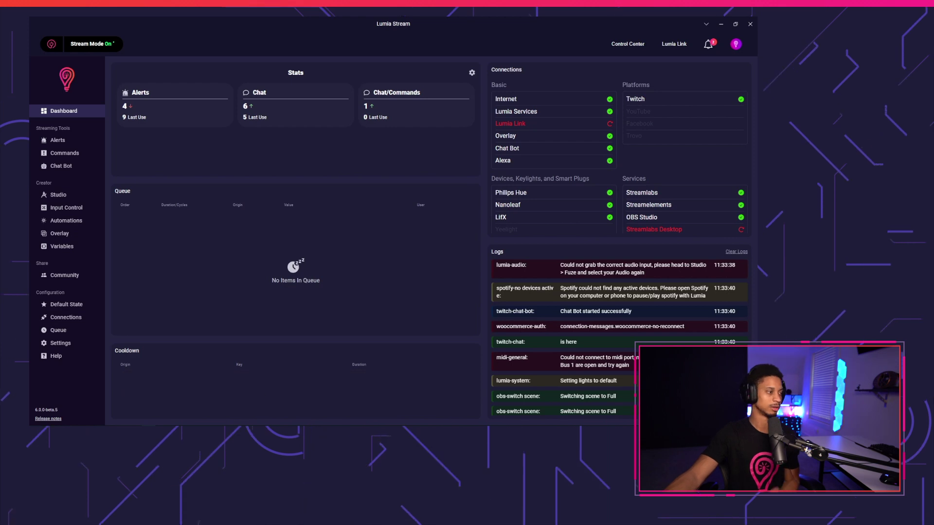
left_click(65, 420)
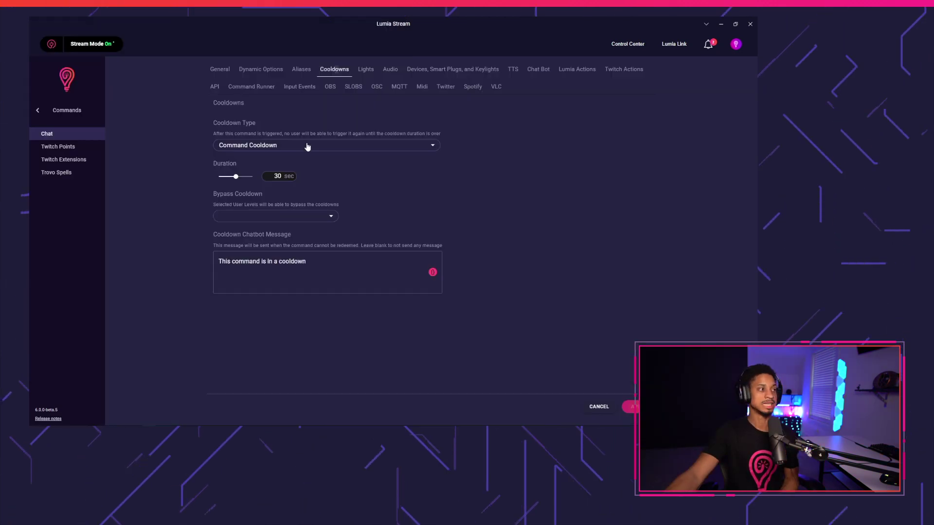
Step: Switch the cooldown type to User Cooldown For Command at 30 sec and review bypass levels
left_click(306, 145)
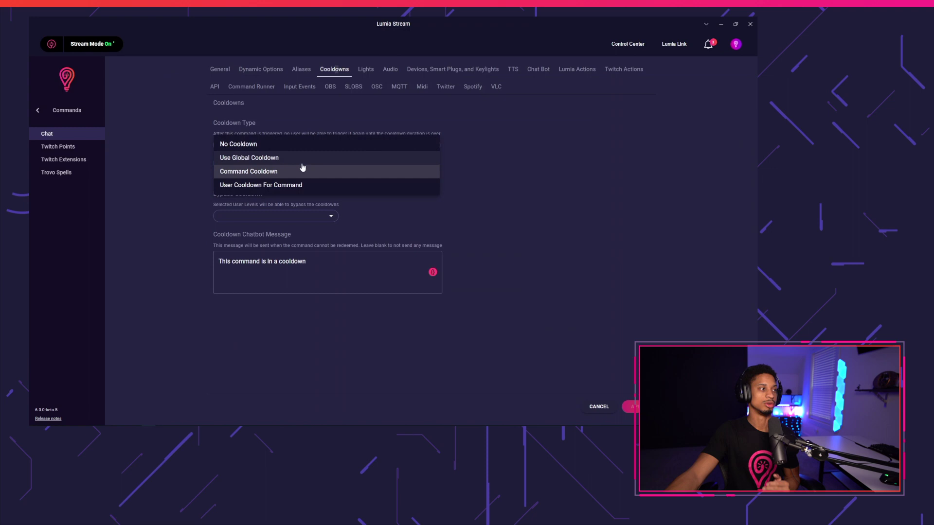
left_click(293, 185)
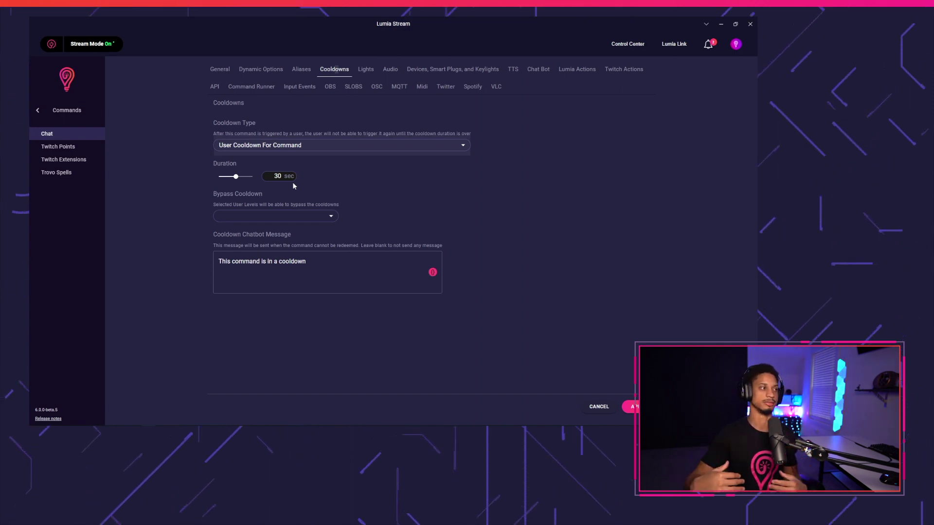
left_click(331, 216)
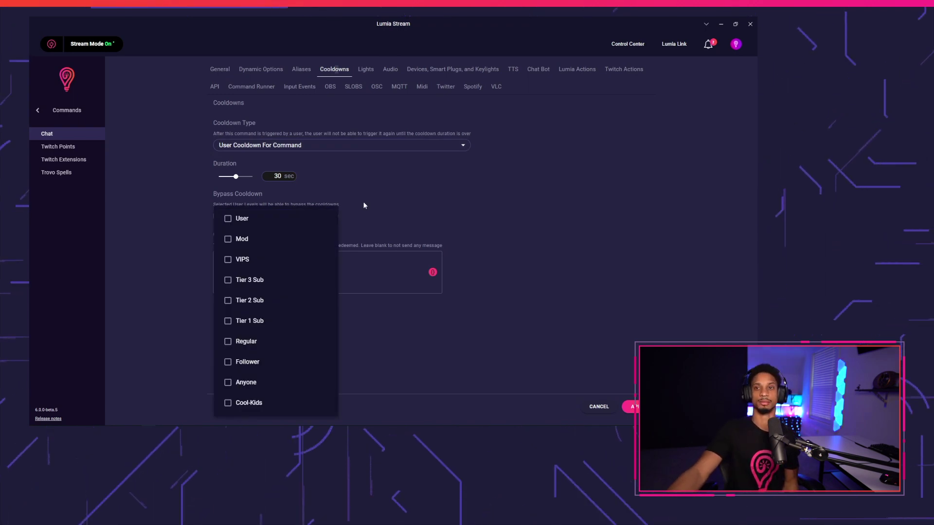
Step: Leave bypass empty and append 'for {{username}}' to the cooldown chatbot message
left_click(363, 203)
left_click_drag(339, 261, 181, 280)
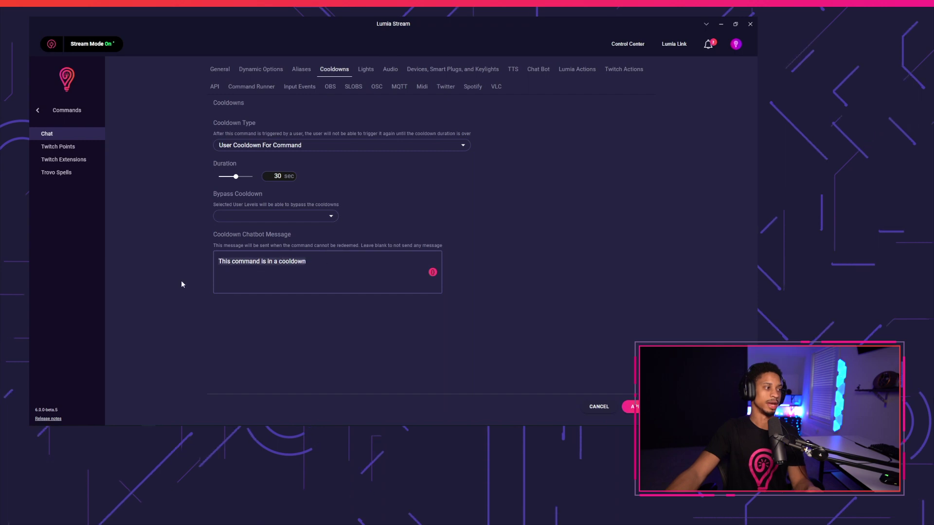
key("Right")
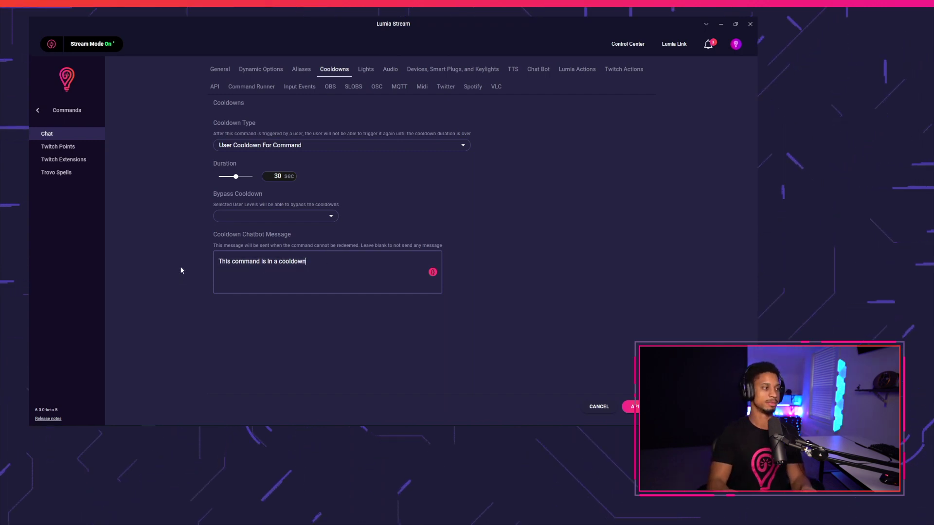
type("for {{")
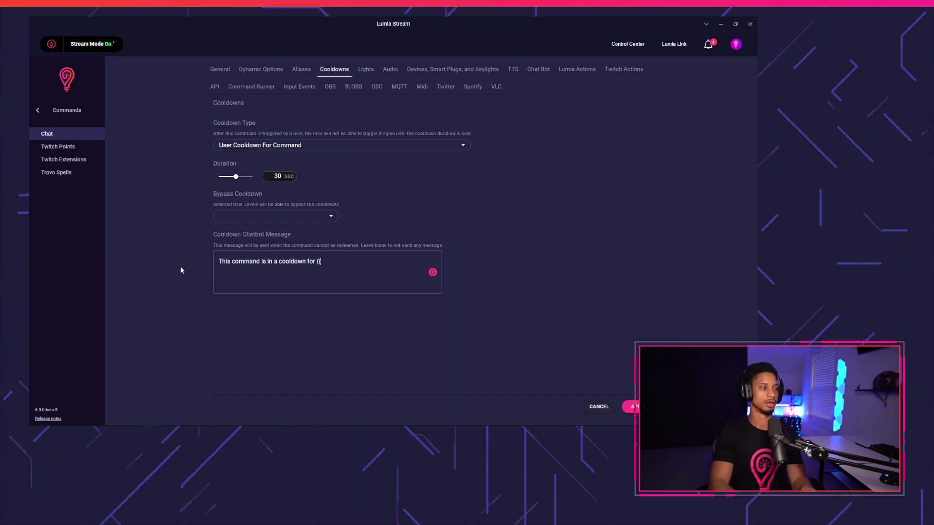
type("username}}")
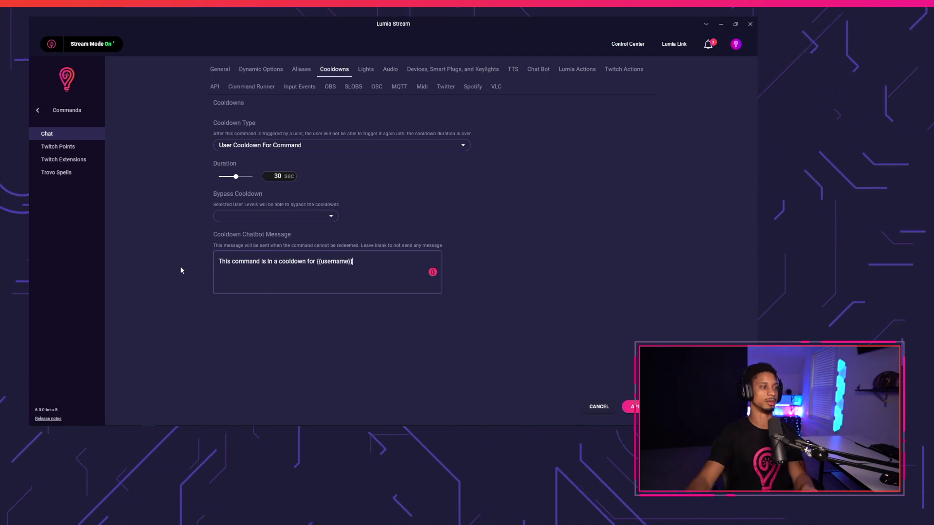
left_click(433, 273)
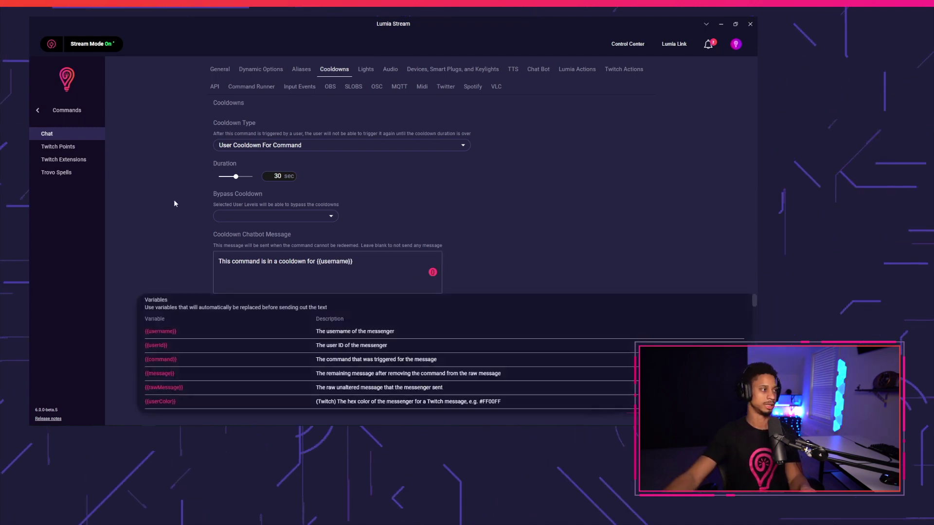
left_click(616, 248)
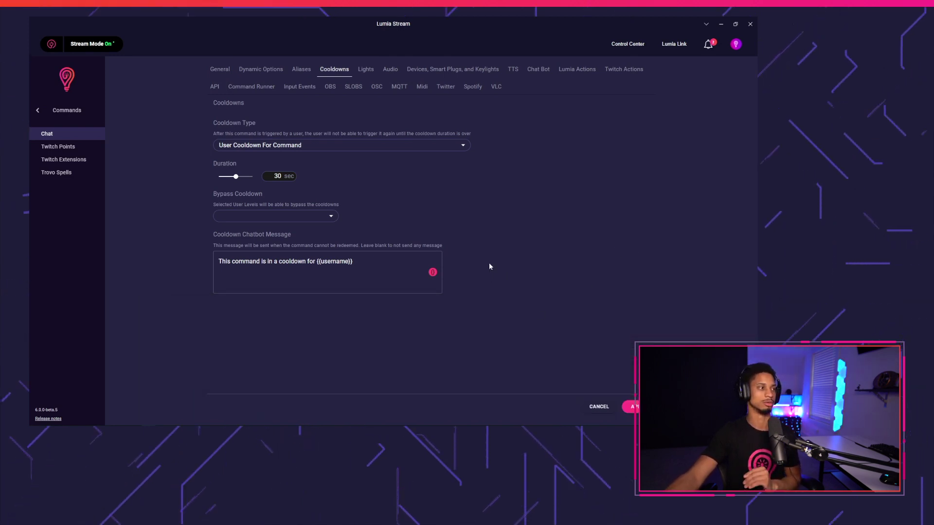
Step: Apply and refresh Lumia, then send !cooltest twice in Twitch chat
left_click(628, 406)
left_click(485, 409)
key("alt+Tab")
type("!co")
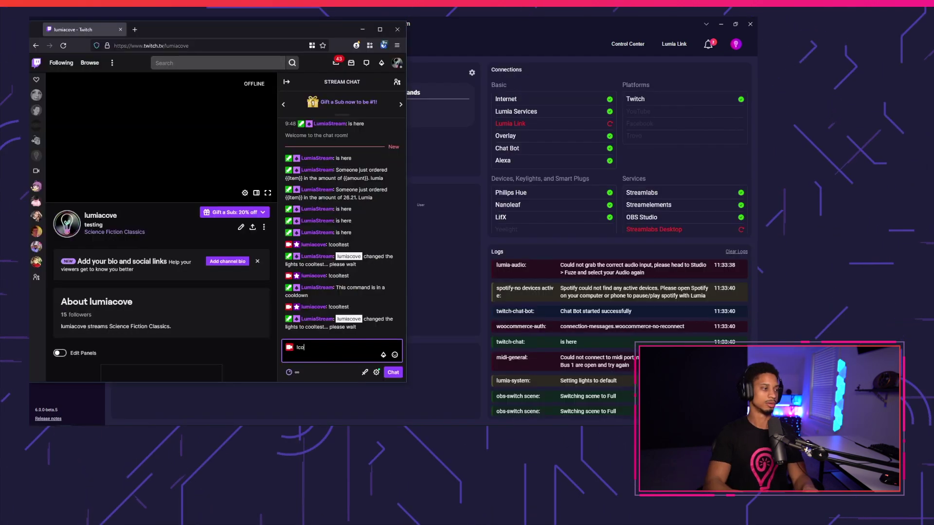
type("oltest")
key("Return")
type("!cool")
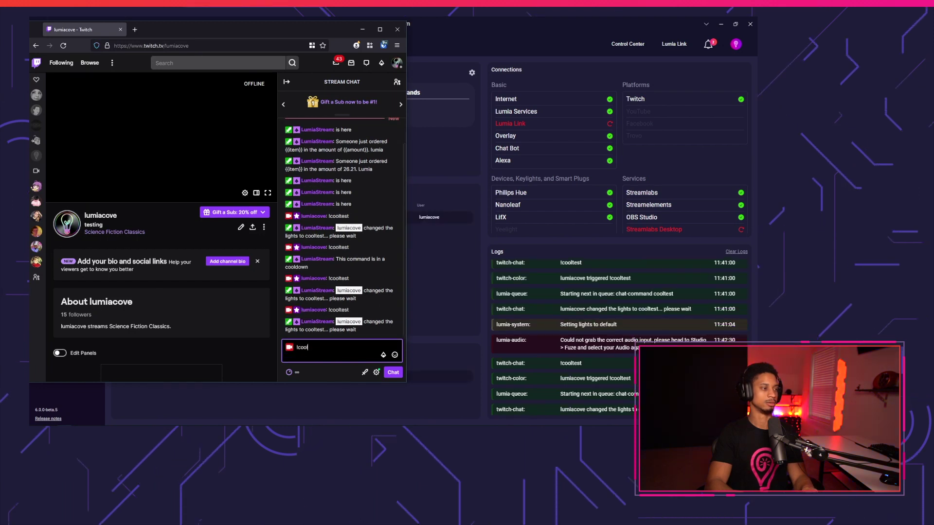
type("test")
key("Return")
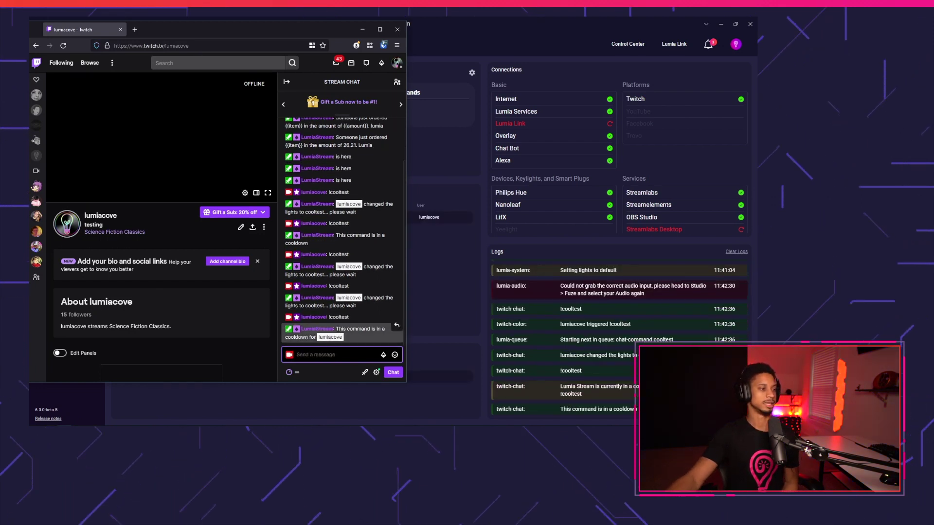
Step: Check the per-user cooldown on the Lumia dashboard, then open the commands list
left_click(436, 304)
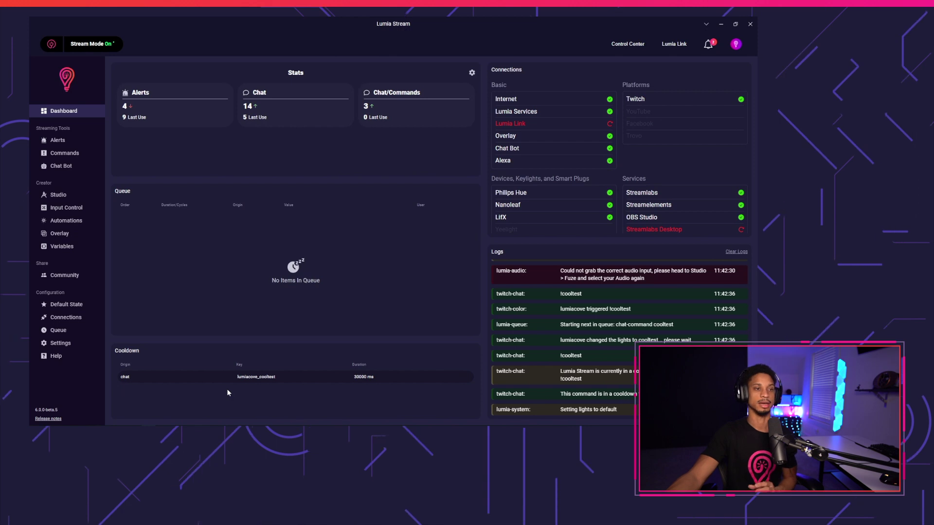
left_click(65, 153)
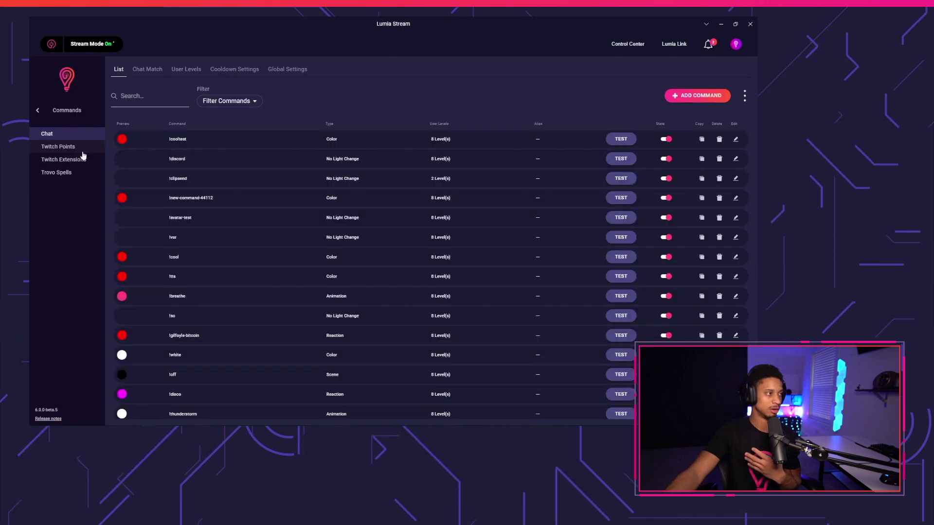
Step: Add a new Twitch Points reward named coolpoint with a green light colour
left_click(686, 95)
left_click(299, 116)
key("ctrl+a")
type("d")
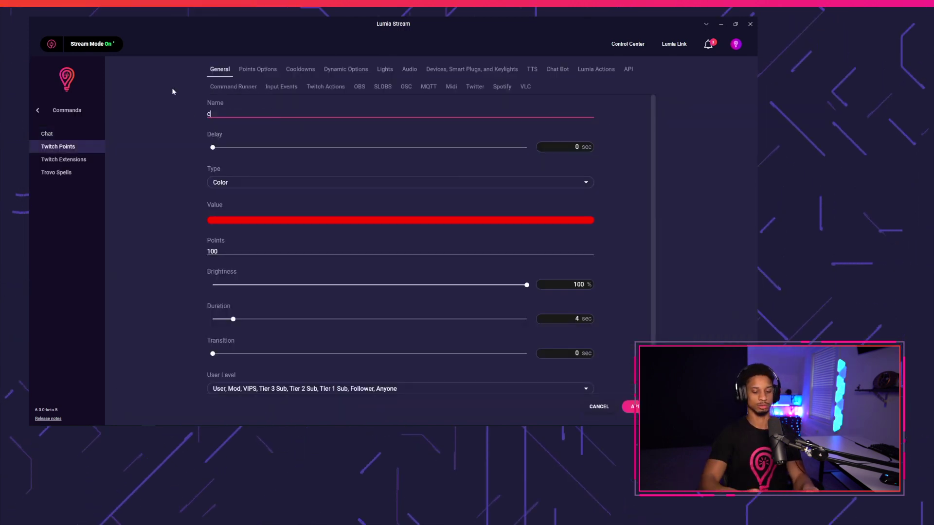
type("oo")
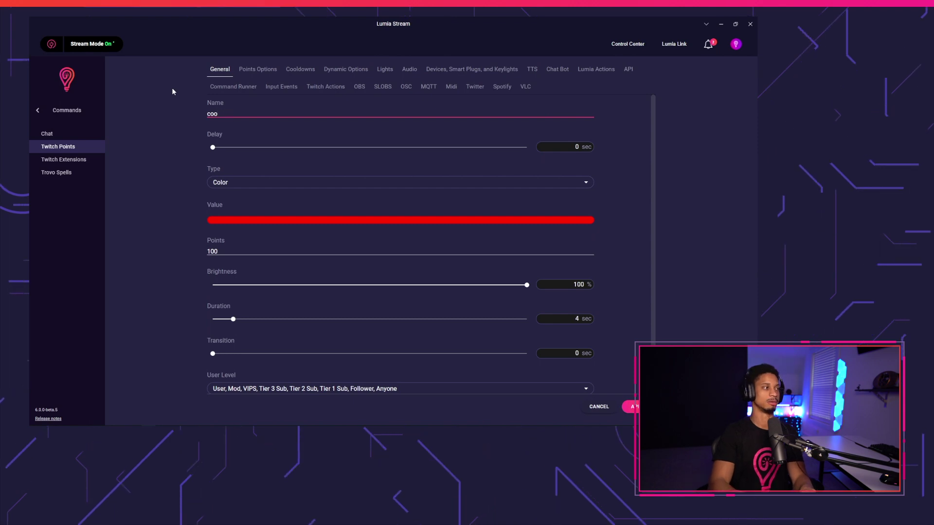
type("lpoint")
left_click(395, 219)
left_click(393, 362)
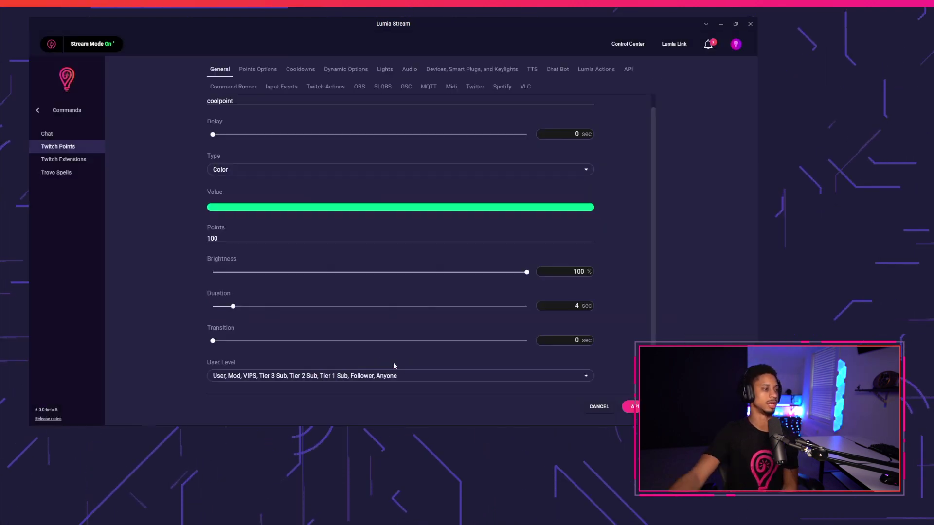
Step: Give the reward a User Cooldown For Command of 26.3 seconds
left_click(300, 69)
left_click(302, 148)
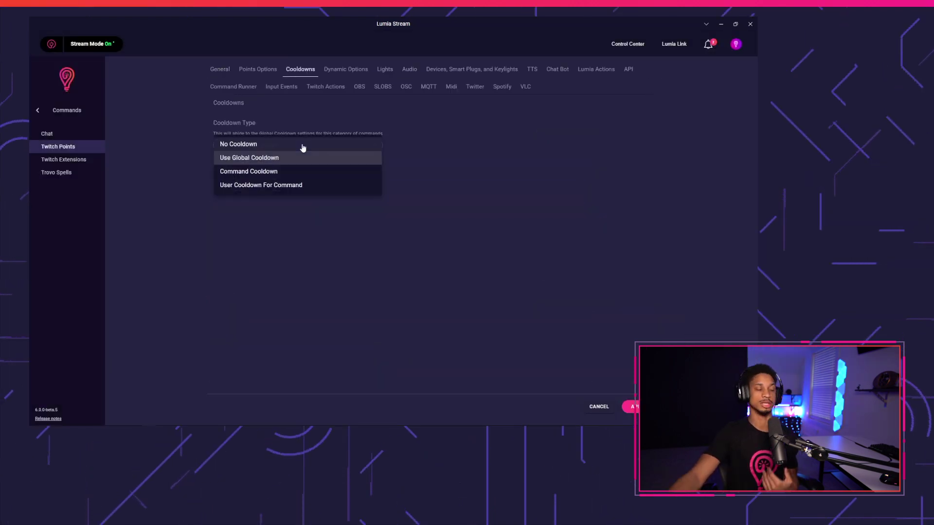
left_click(283, 185)
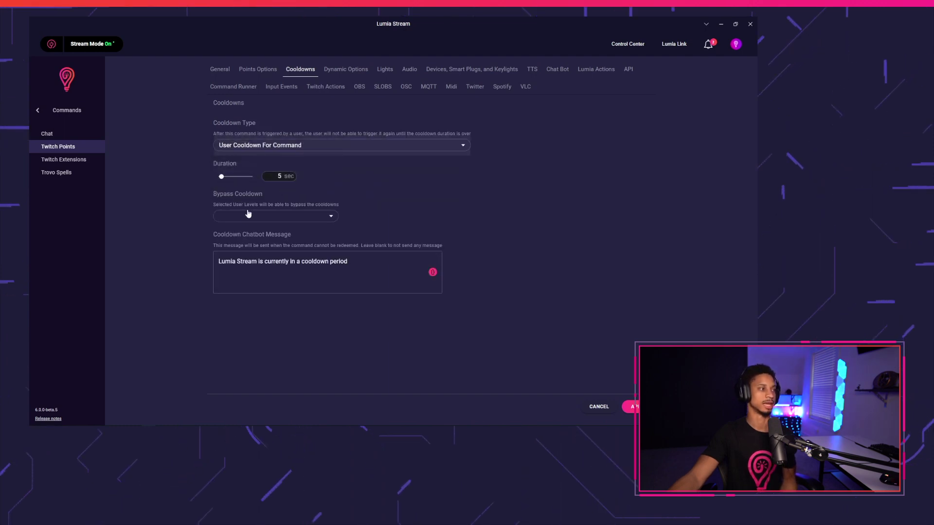
left_click_drag(221, 176, 234, 177)
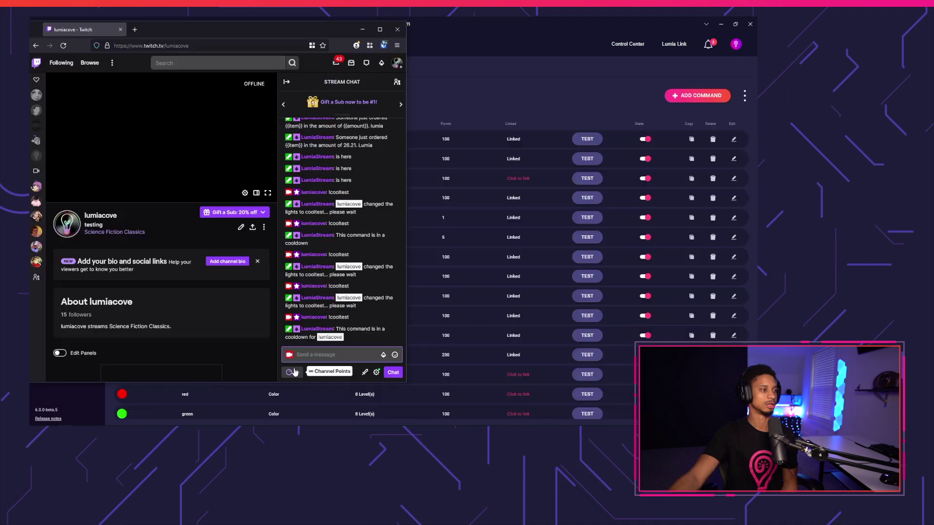
Step: Redeem the coolpoint reward for 100 points, then the cooltest reward, from Twitch chat
left_click(289, 372)
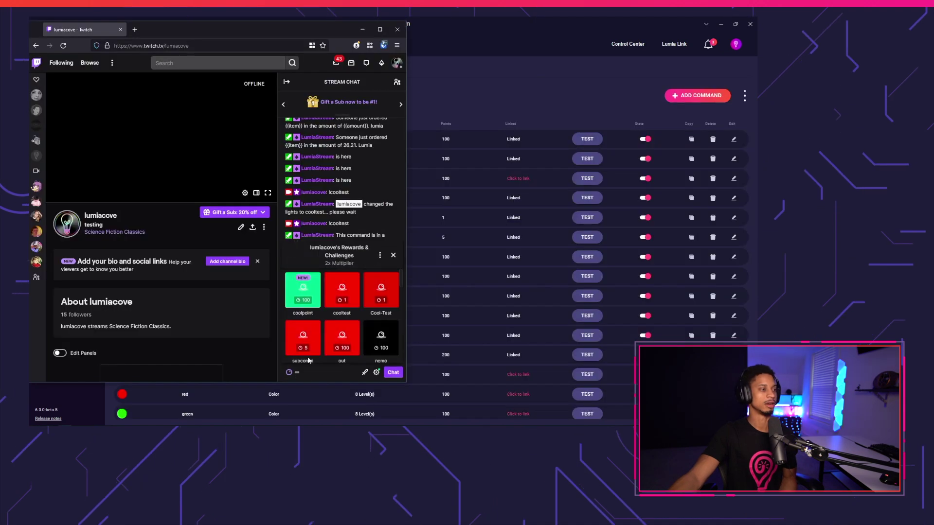
left_click(312, 286)
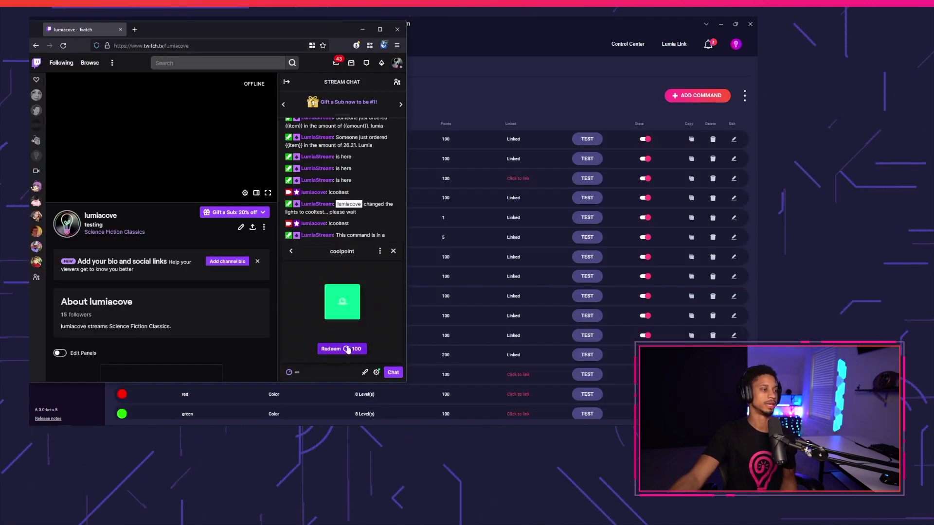
left_click(324, 349)
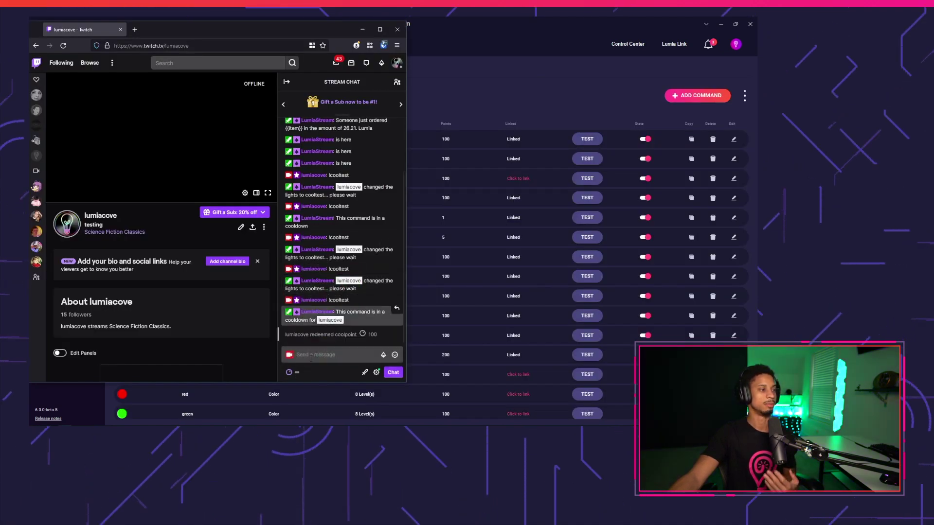
left_click(291, 373)
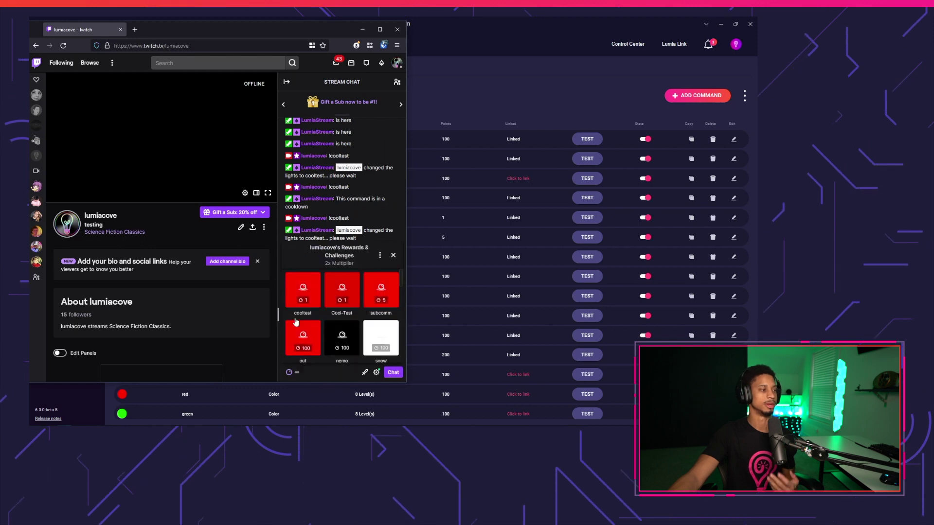
left_click(306, 287)
left_click(325, 349)
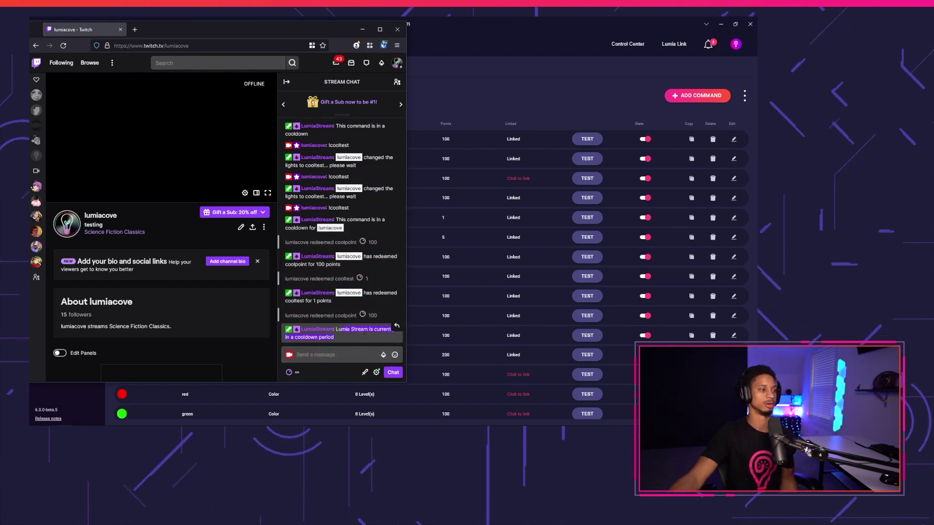
left_click(443, 89)
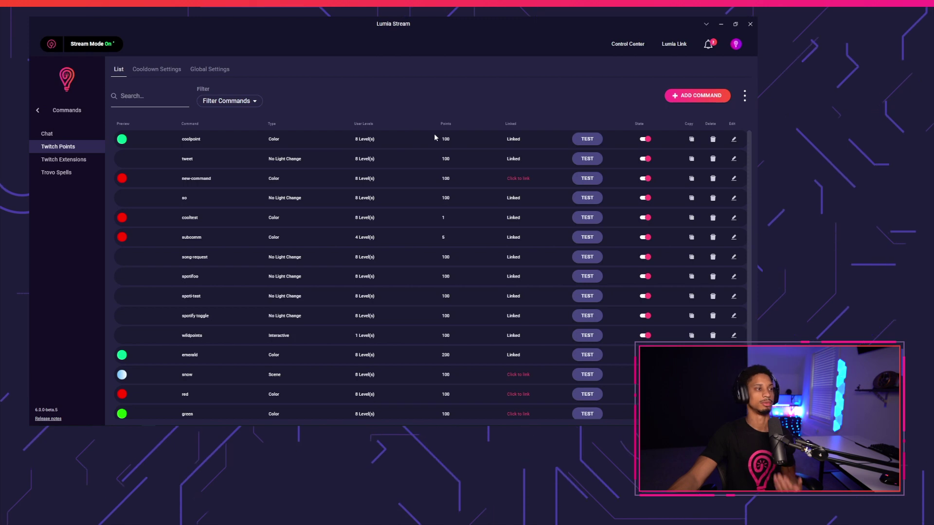
Step: Show the Twitch Points Global Settings cooldown page, where Global Cooldowns are off
left_click(199, 70)
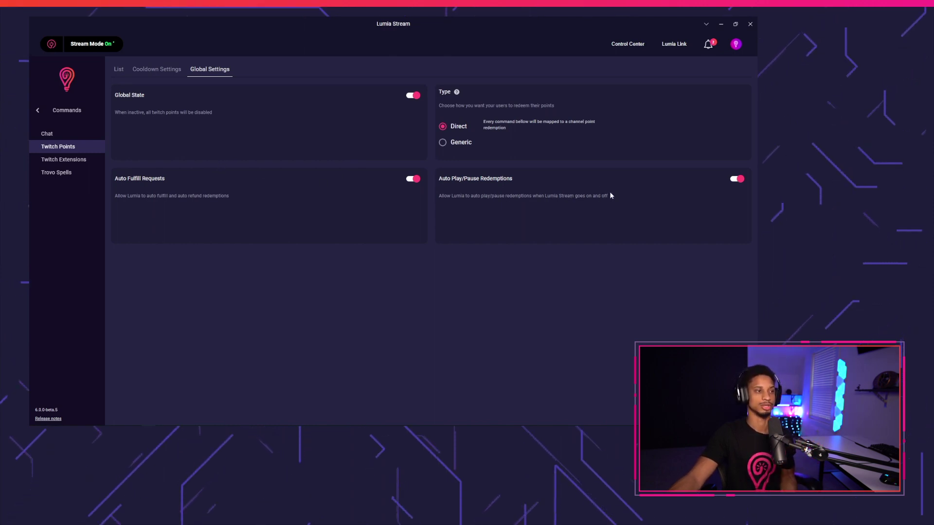
left_click(151, 68)
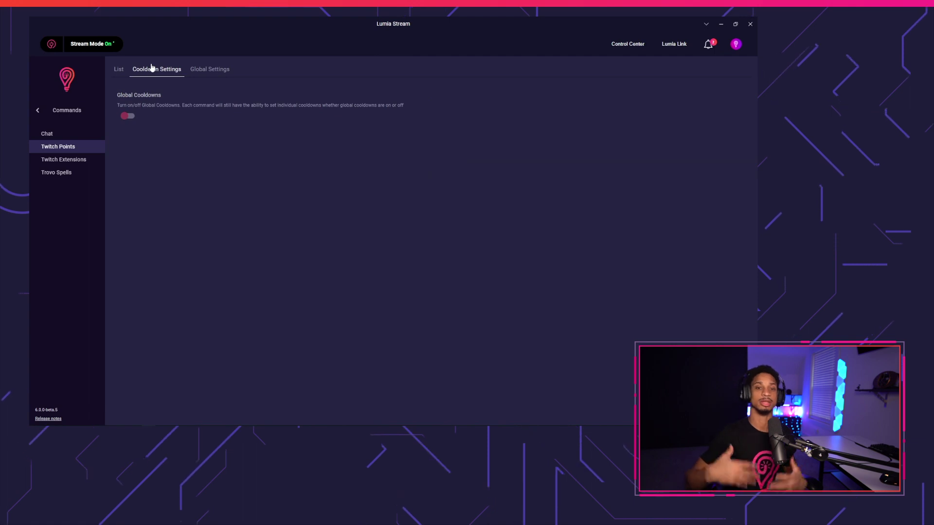